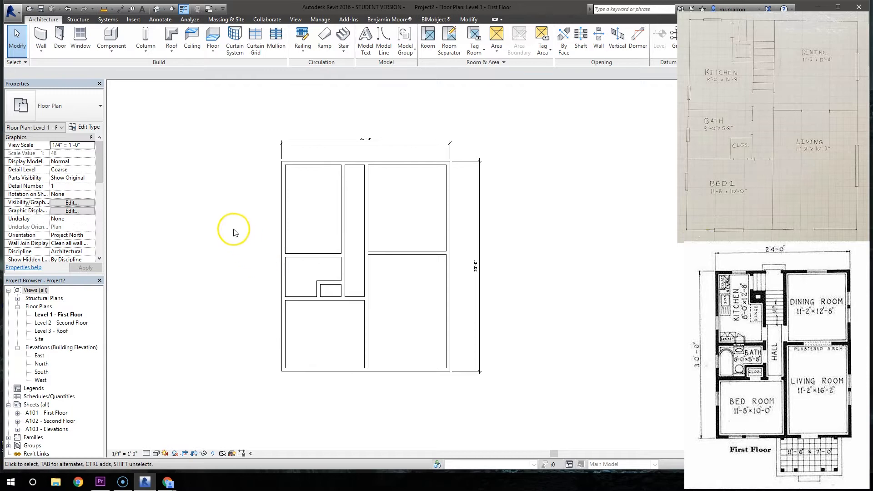
- Place a 36" x 80" Door-Exterior-Single-Entry-Half Arch Glass-Wood_Clad in the living room's front wall, about 5'-0" from the interior wall
{"action": "left_click", "coordinate": [61, 39]}
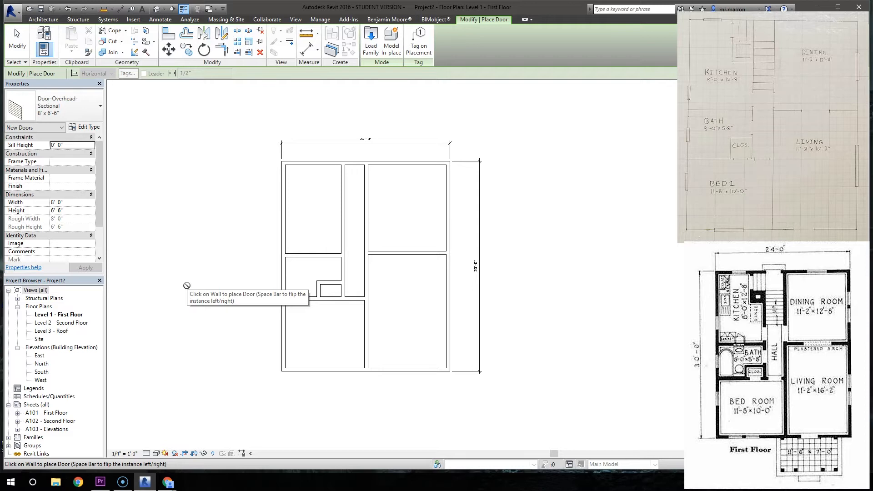
{"action": "left_click", "coordinate": [196, 250]}
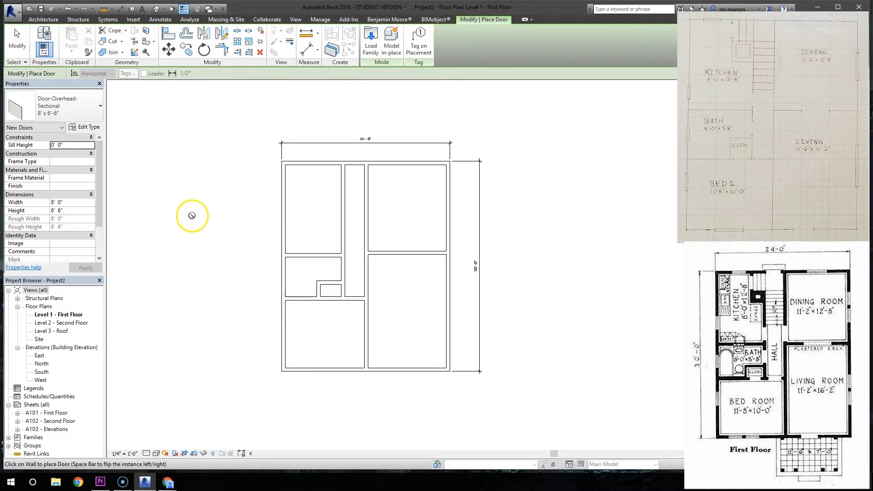
{"action": "left_click", "coordinate": [94, 110]}
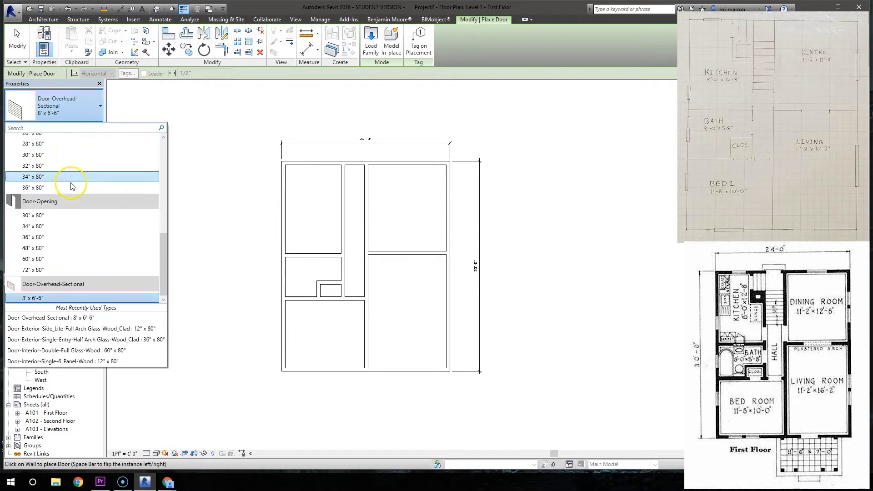
{"action": "scroll", "coordinate": [70, 180], "scroll_direction": "up", "scroll_amount": 10}
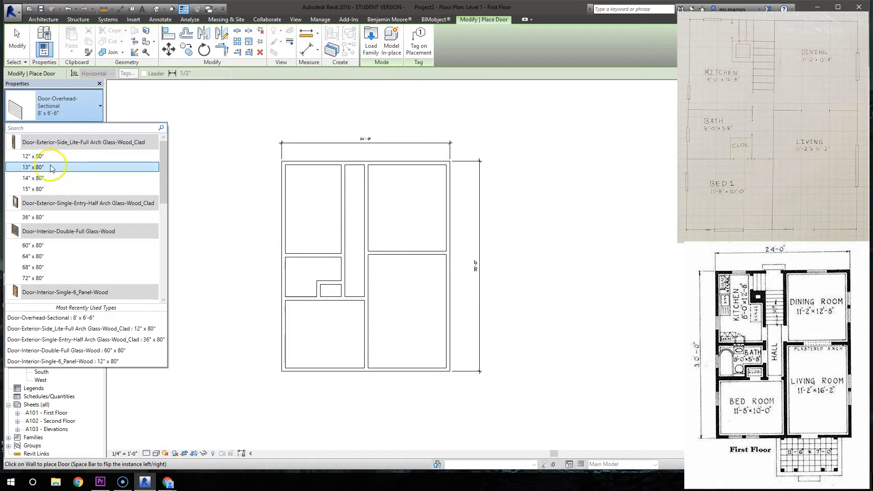
{"action": "left_click", "coordinate": [44, 217]}
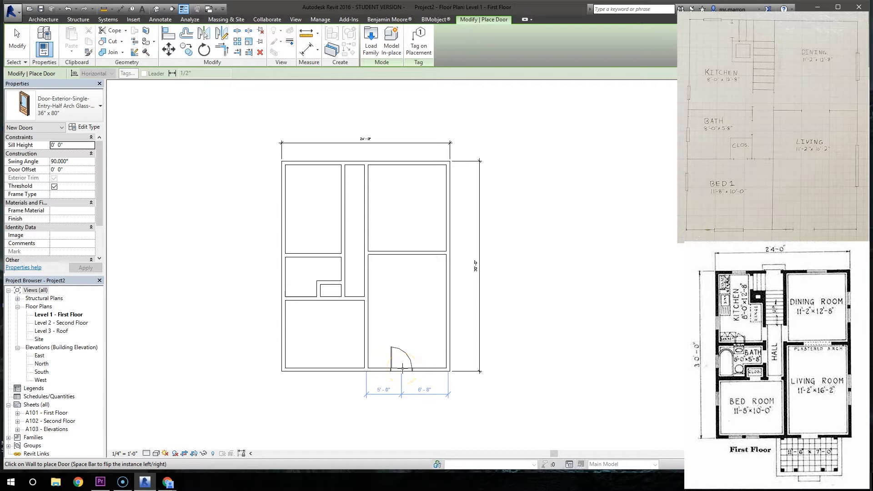
{"action": "left_click", "coordinate": [418, 426]}
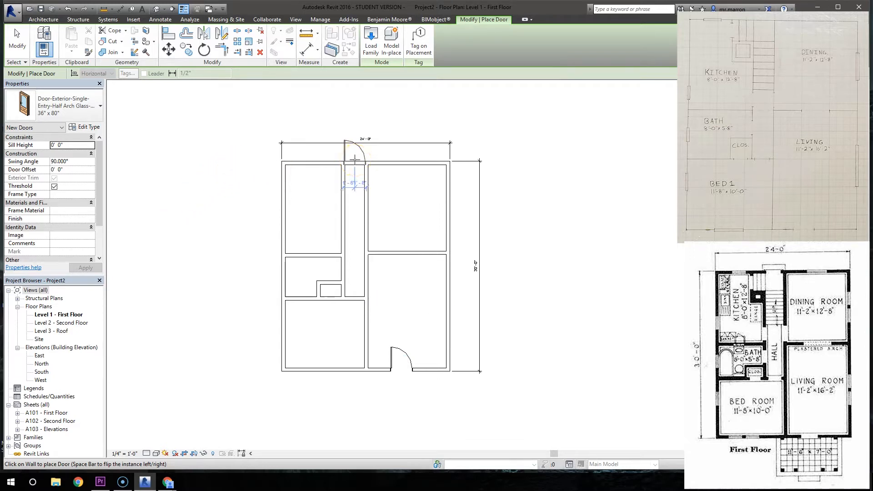
- Place a 32" x 80" Door-Exterior-Single-Entry-Half Flat Glass-Wood_Clad centred in the rear exterior wall at the end of the hall
{"action": "left_click", "coordinate": [80, 107]}
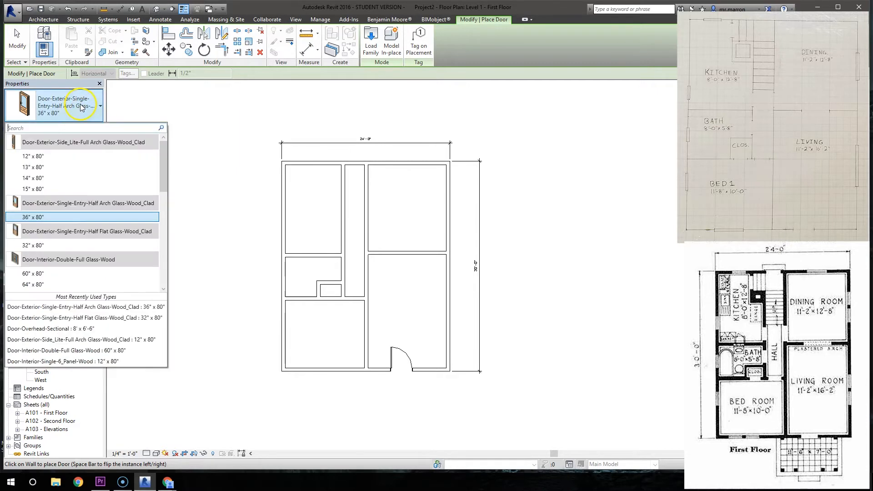
{"action": "left_click", "coordinate": [44, 247]}
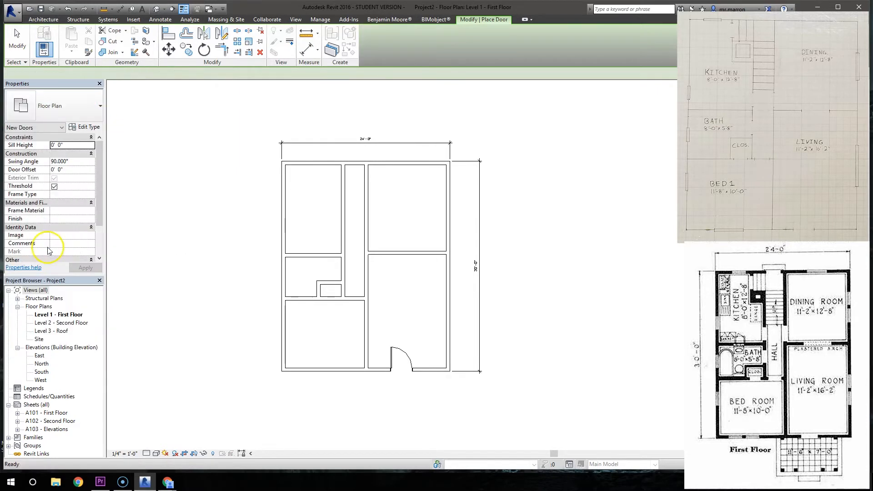
{"action": "left_click", "coordinate": [353, 164]}
{"action": "scroll", "coordinate": [360, 167], "scroll_direction": "down", "scroll_amount": 2}
{"action": "scroll", "coordinate": [359, 165], "scroll_direction": "up", "scroll_amount": 5}
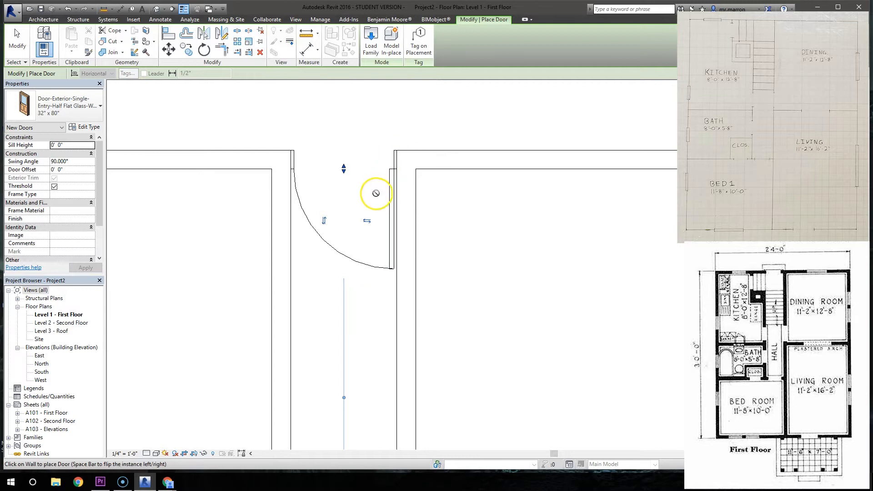
{"action": "scroll", "coordinate": [376, 177], "scroll_direction": "down", "scroll_amount": 3}
{"action": "scroll", "coordinate": [375, 182], "scroll_direction": "down", "scroll_amount": 3}
{"action": "middle_click_drag", "start_coordinate": [412, 258], "coordinate": [410, 187]}
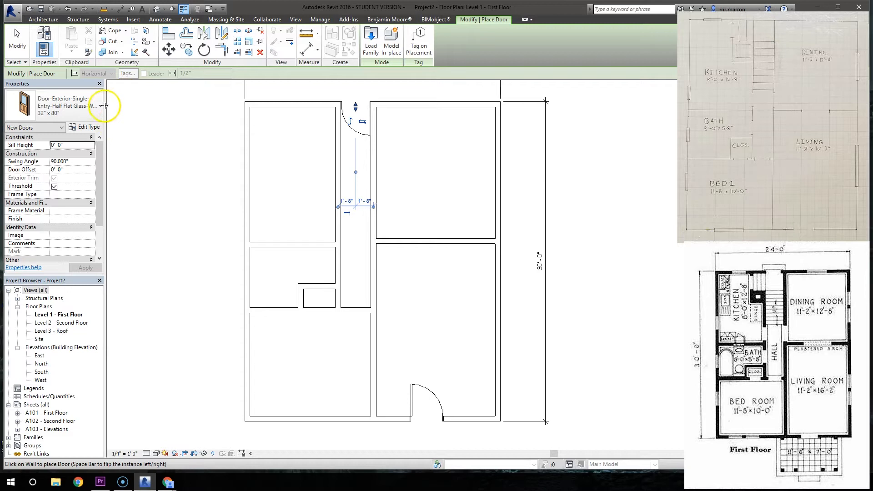
- Place a 30" x 80" Door-Interior-Single-6_Panel-Wood centred in the wall between the hall and the bedroom, swinging into the bedroom
{"action": "left_click", "coordinate": [67, 112]}
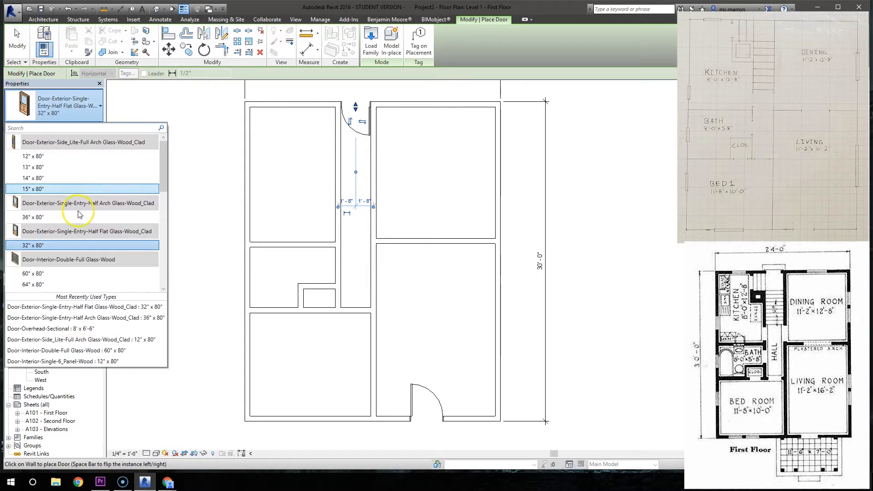
{"action": "scroll", "coordinate": [70, 198], "scroll_direction": "down", "scroll_amount": 5}
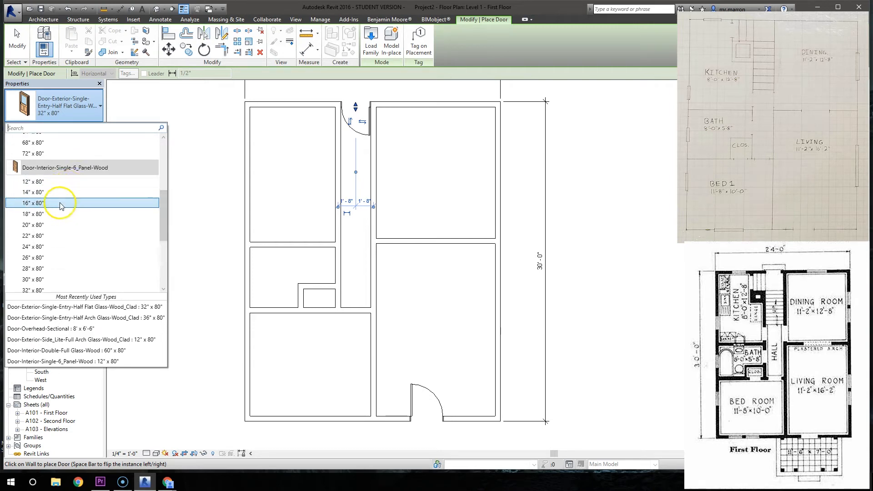
{"action": "scroll", "coordinate": [59, 204], "scroll_direction": "down", "scroll_amount": 1}
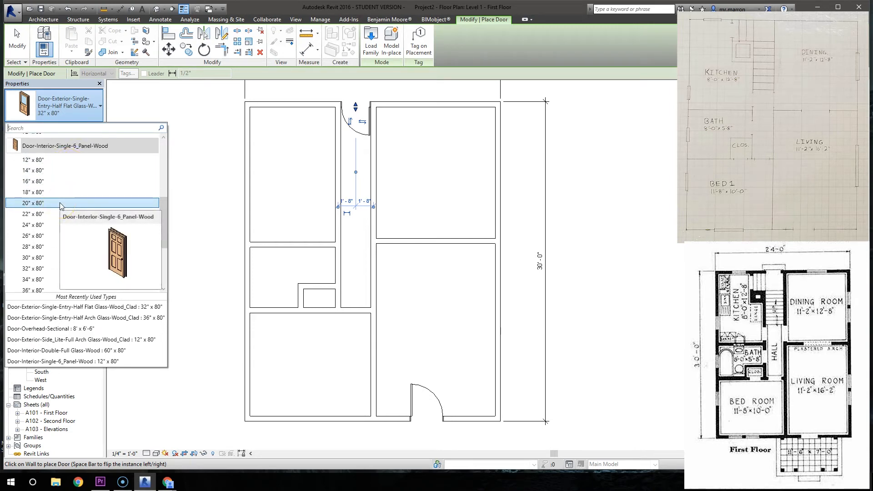
{"action": "left_click", "coordinate": [50, 257]}
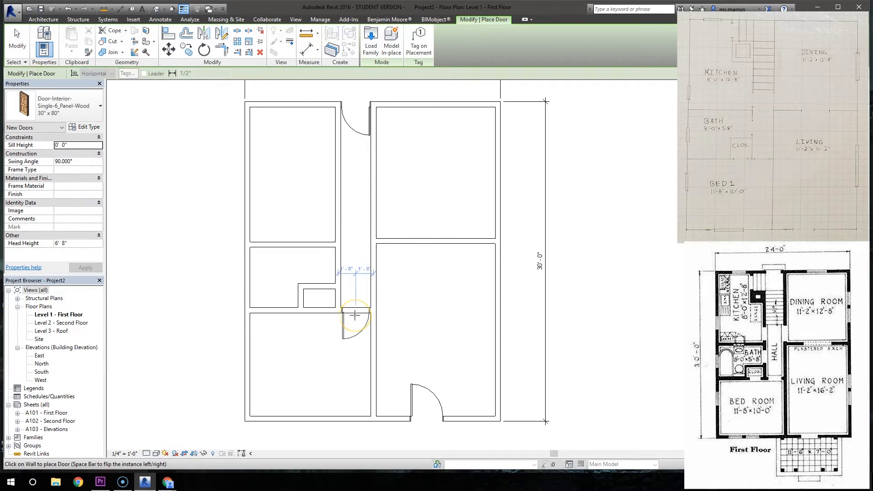
{"action": "left_click", "coordinate": [354, 316]}
{"action": "scroll", "coordinate": [354, 322], "scroll_direction": "up", "scroll_amount": 5}
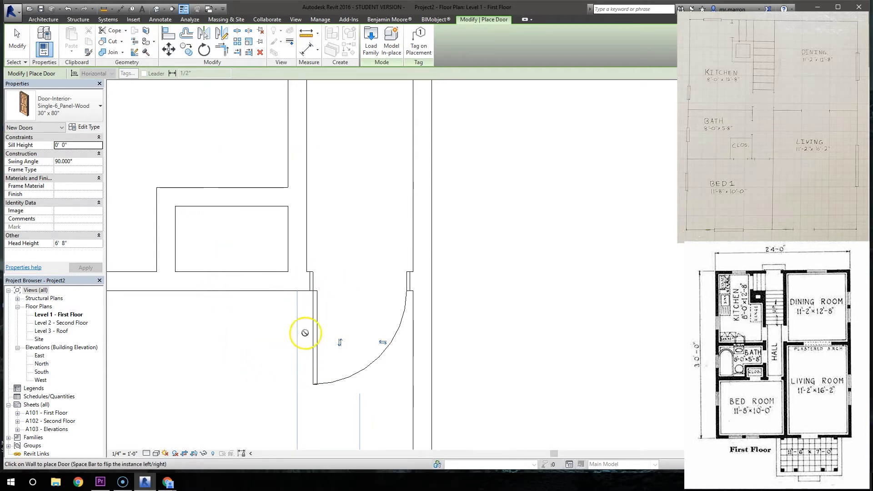
{"action": "right_click", "coordinate": [239, 350]}
{"action": "left_click", "coordinate": [251, 353]}
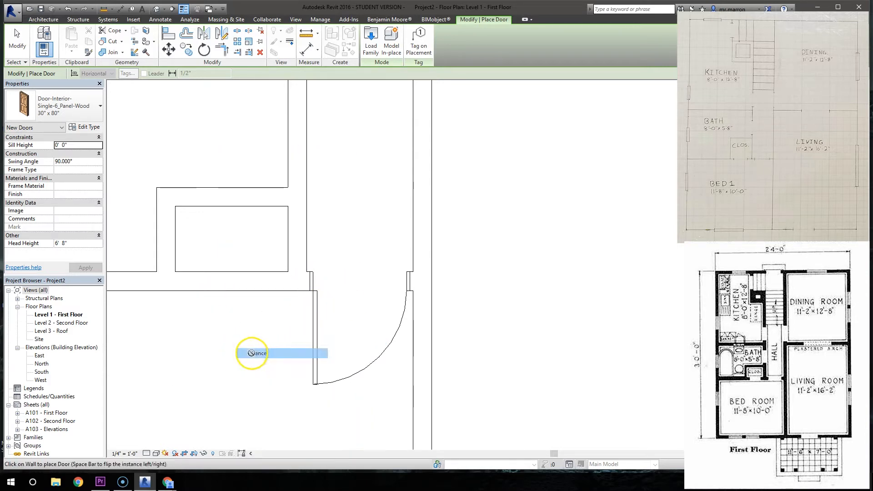
{"action": "left_click", "coordinate": [199, 285]}
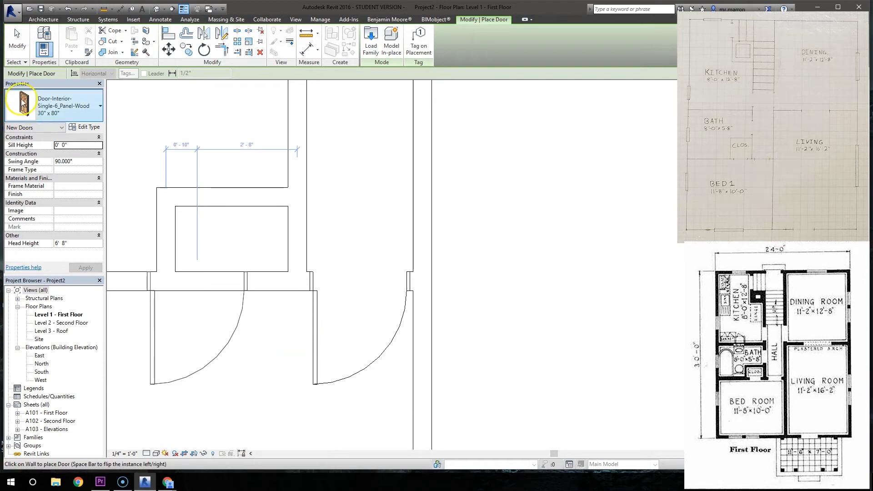
{"action": "key", "text": "ctrl+z"}
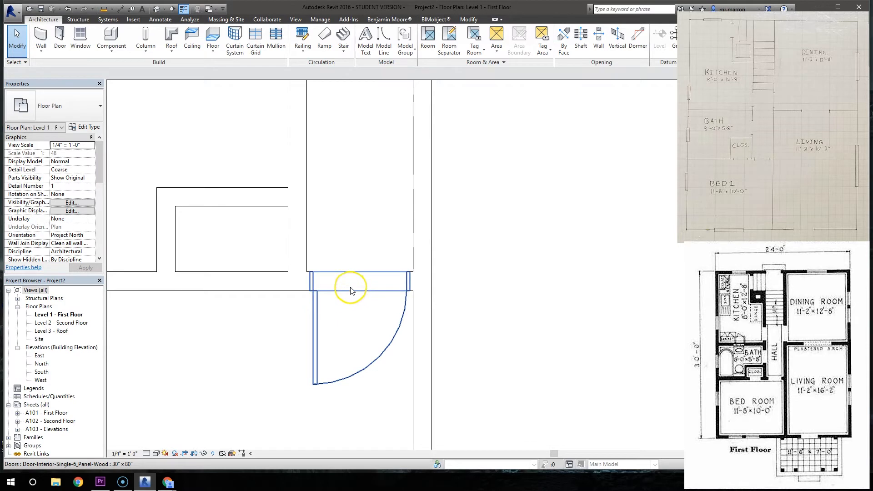
- Flip the hand of the bedroom door so it hinges on the side nearest the living room wall
{"action": "left_click", "coordinate": [350, 291]}
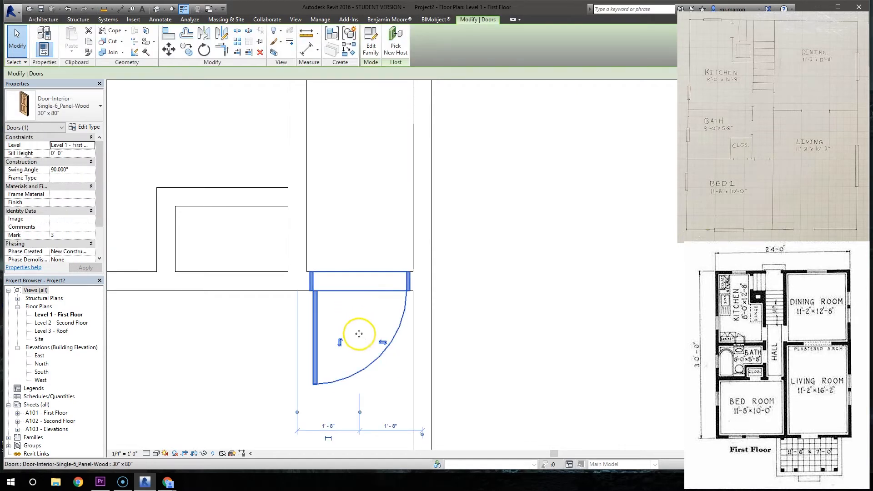
{"action": "left_click", "coordinate": [382, 344]}
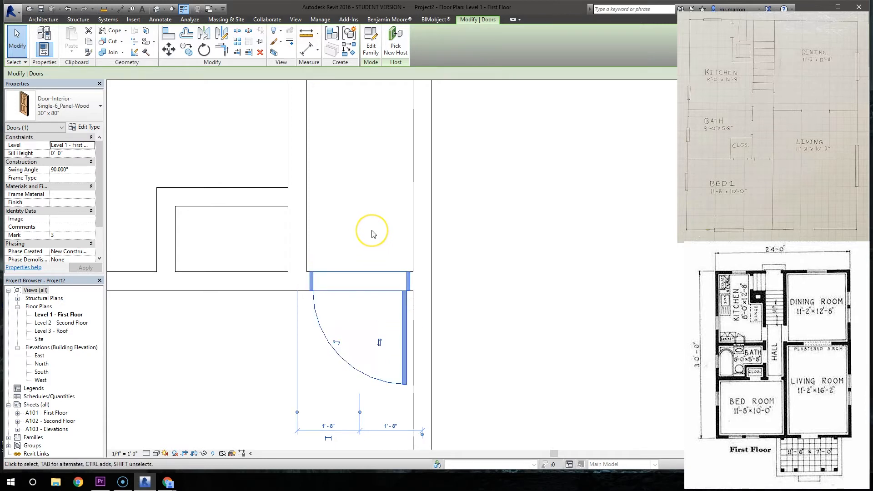
- Place a 30" x 80" six-panel interior door in the bath's hall wall, swinging into the bath, about 1'-9" from the kitchen wall
{"action": "scroll", "coordinate": [372, 233], "scroll_direction": "down", "scroll_amount": 2}
{"action": "middle_click_drag", "start_coordinate": [372, 234], "coordinate": [371, 264]}
{"action": "left_click", "coordinate": [43, 19]}
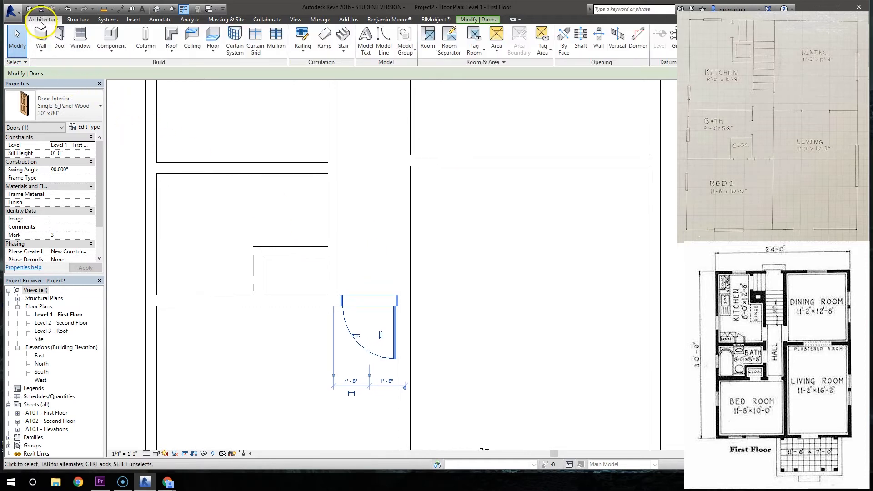
{"action": "left_click", "coordinate": [44, 35]}
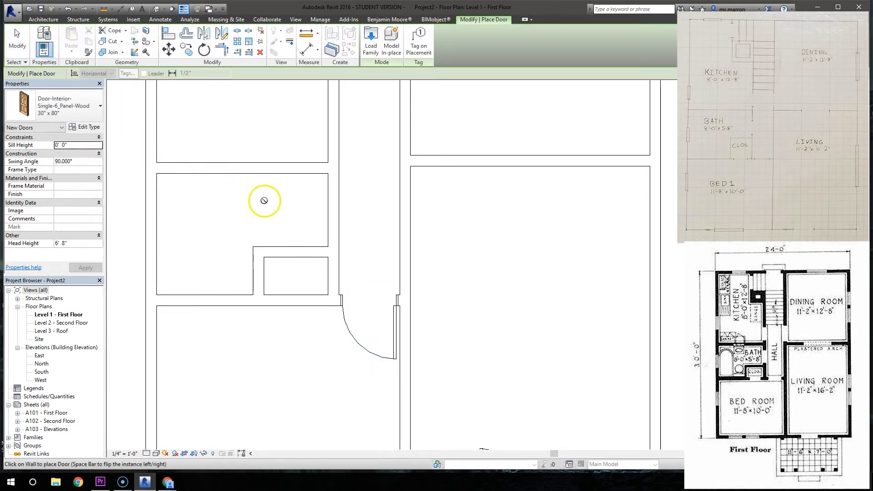
{"action": "left_click", "coordinate": [329, 205]}
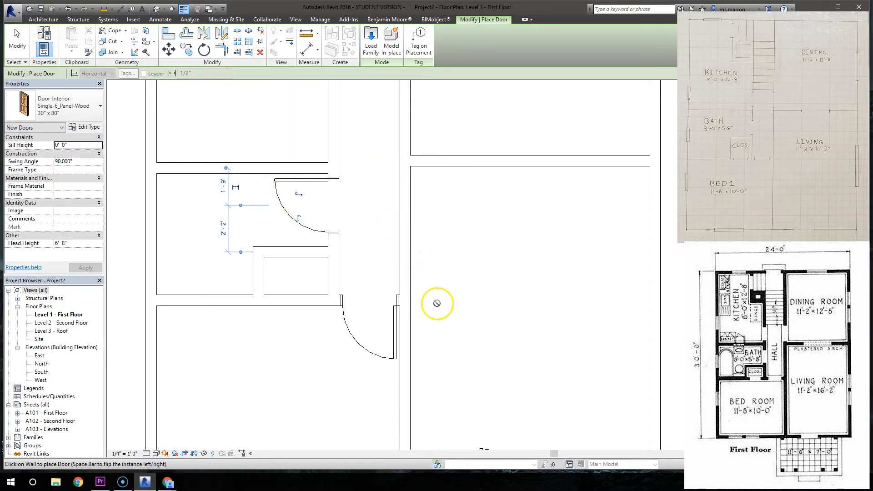
- Place a 24" x 80" Door-Interior-Single-6_Panel-Wood centred in the closet's bedroom wall, swinging into the bedroom
{"action": "middle_click_drag", "start_coordinate": [499, 251], "coordinate": [294, 210]}
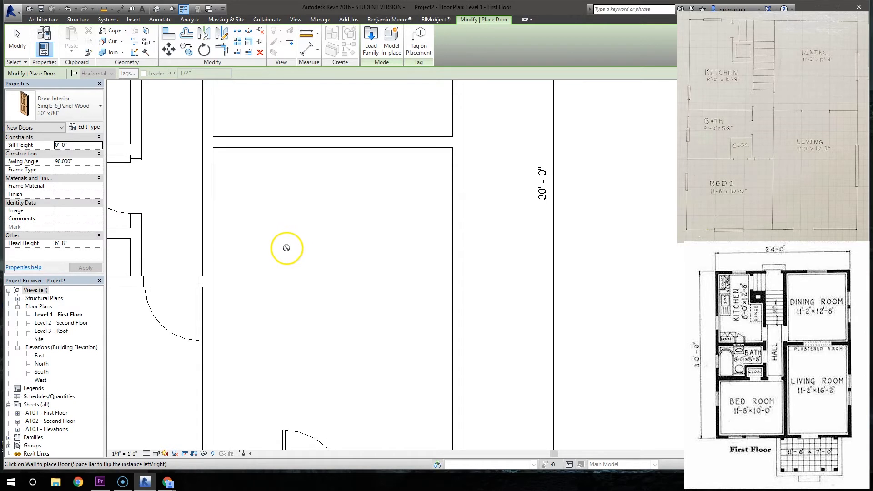
{"action": "middle_click_drag", "start_coordinate": [259, 306], "coordinate": [424, 336]}
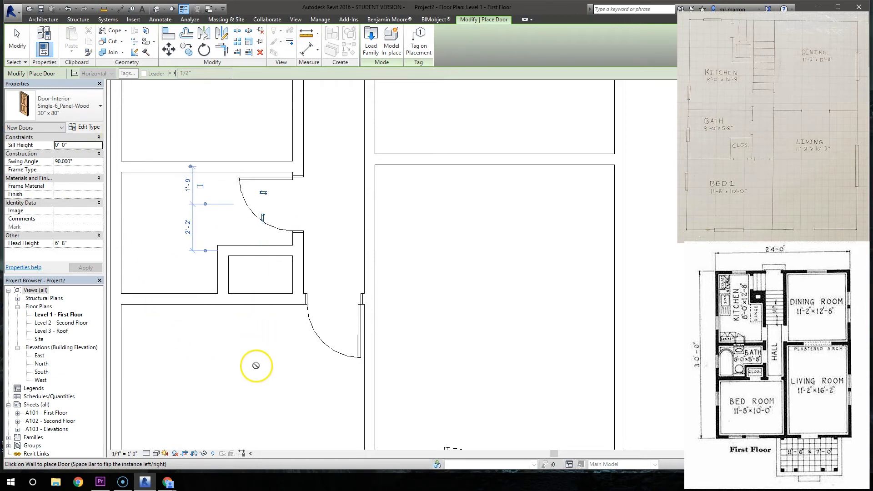
{"action": "left_click", "coordinate": [68, 108]}
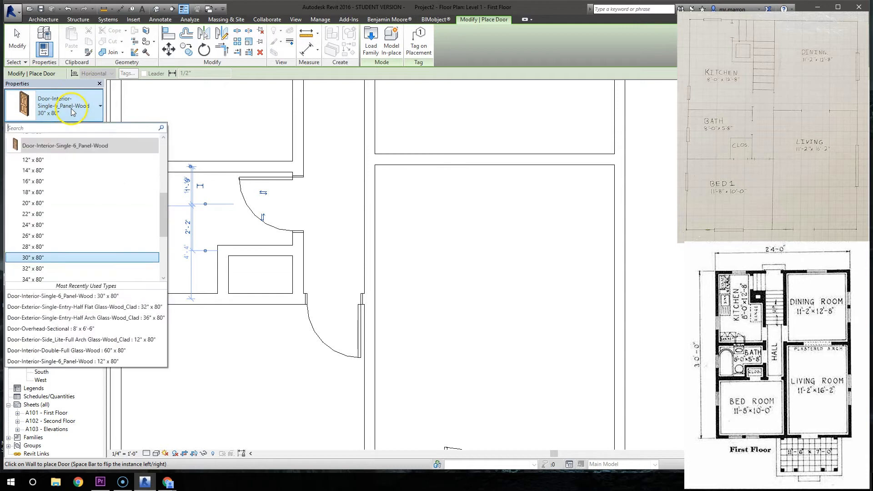
{"action": "left_click", "coordinate": [69, 227]}
{"action": "left_click", "coordinate": [252, 305]}
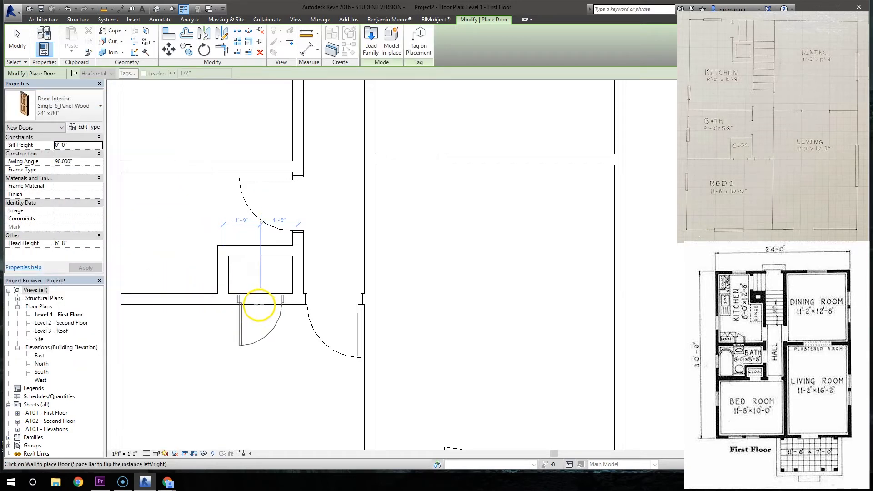
{"action": "left_click", "coordinate": [259, 304]}
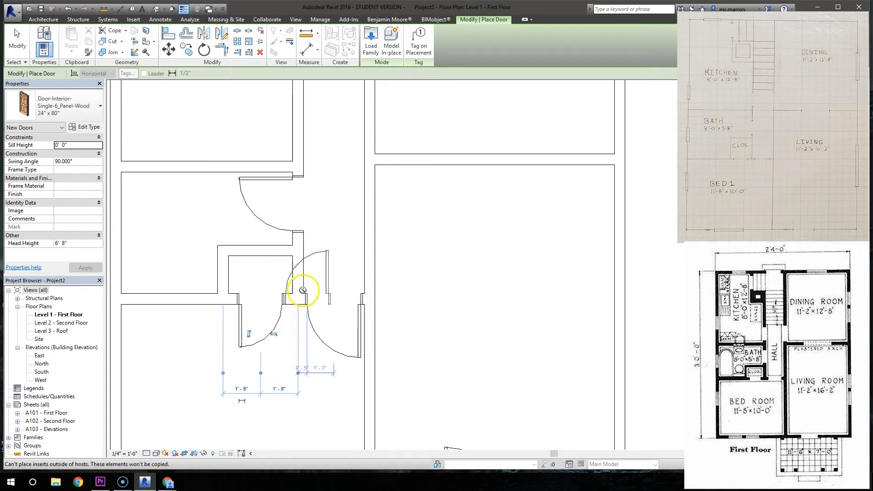
{"action": "key", "text": "Escape"}
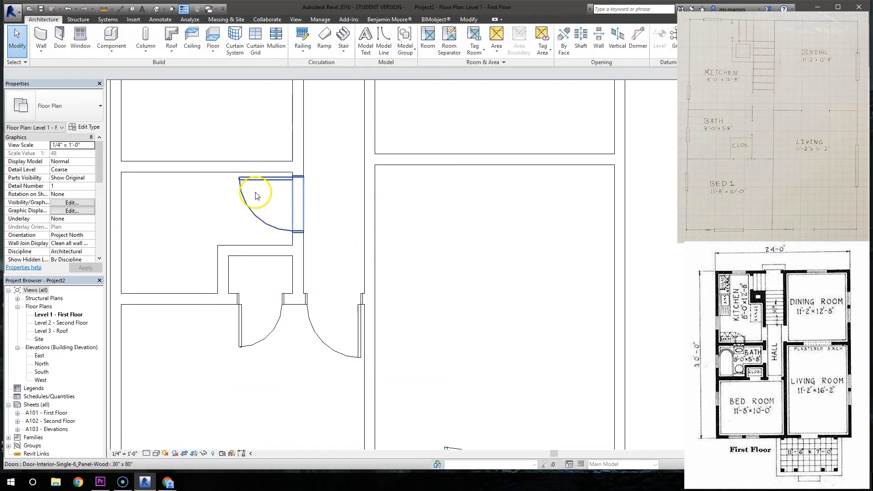
- Place 30" x 80" Door-Openings in the kitchen's and dining room's hall walls, each about 2'-0" from the room's front partition
{"action": "scroll", "coordinate": [415, 260], "scroll_direction": "down", "scroll_amount": 3}
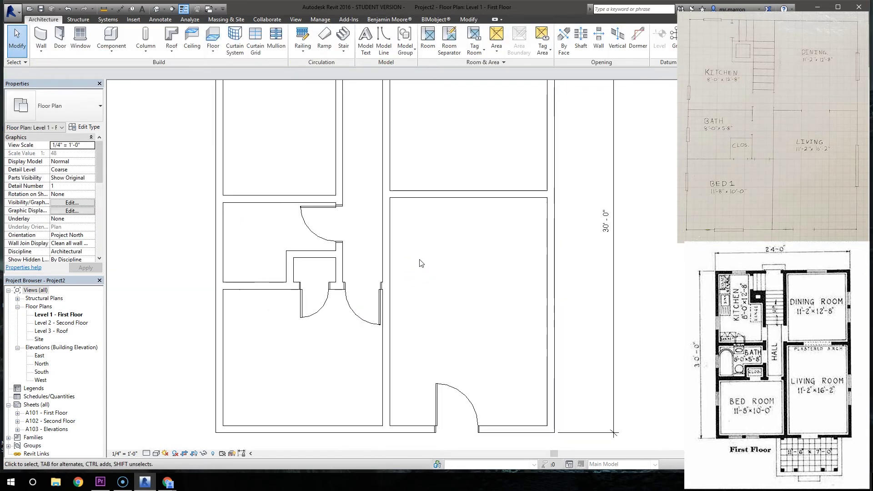
{"action": "scroll", "coordinate": [419, 260], "scroll_direction": "down", "scroll_amount": 2}
{"action": "middle_click_drag", "start_coordinate": [427, 266], "coordinate": [411, 320]}
{"action": "scroll", "coordinate": [406, 317], "scroll_direction": "down", "scroll_amount": 1}
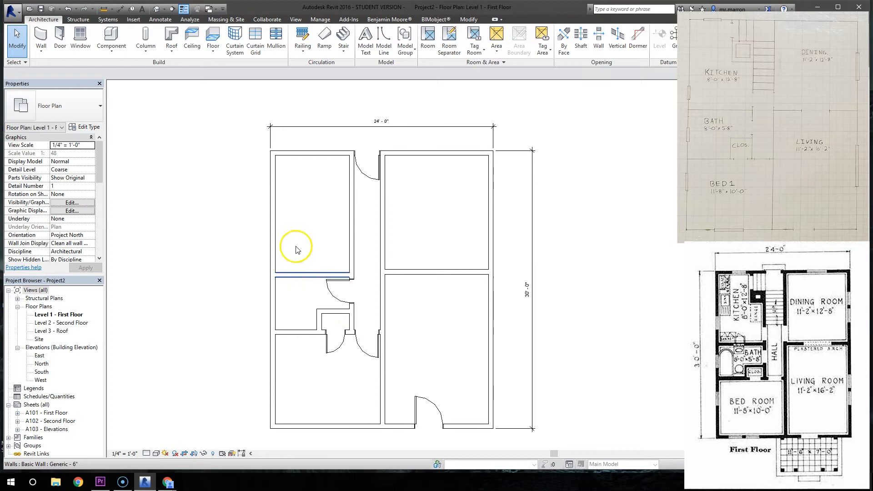
{"action": "left_click", "coordinate": [59, 37]}
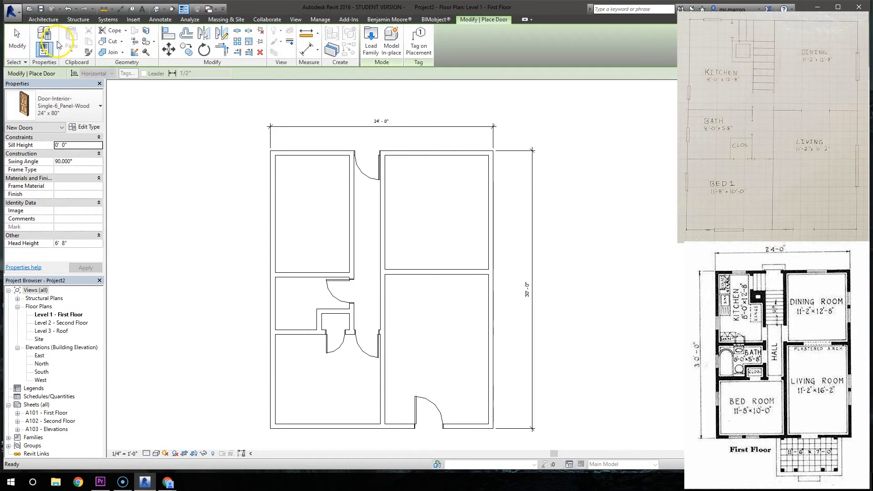
{"action": "left_click", "coordinate": [70, 111]}
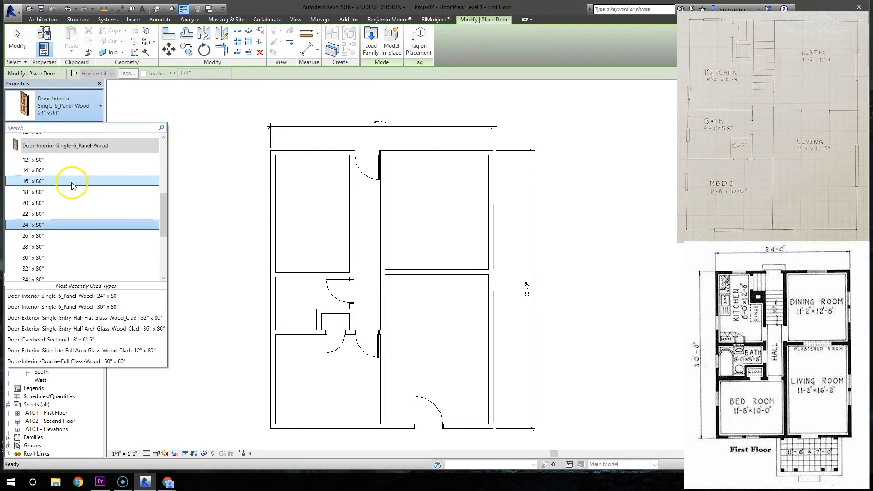
{"action": "scroll", "coordinate": [71, 182], "scroll_direction": "up", "scroll_amount": 3}
{"action": "scroll", "coordinate": [72, 182], "scroll_direction": "down", "scroll_amount": 5}
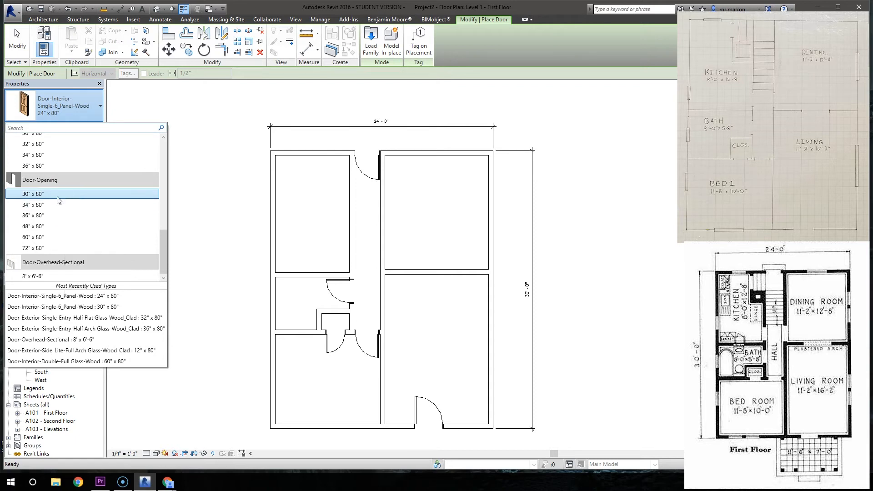
{"action": "left_click", "coordinate": [60, 194]}
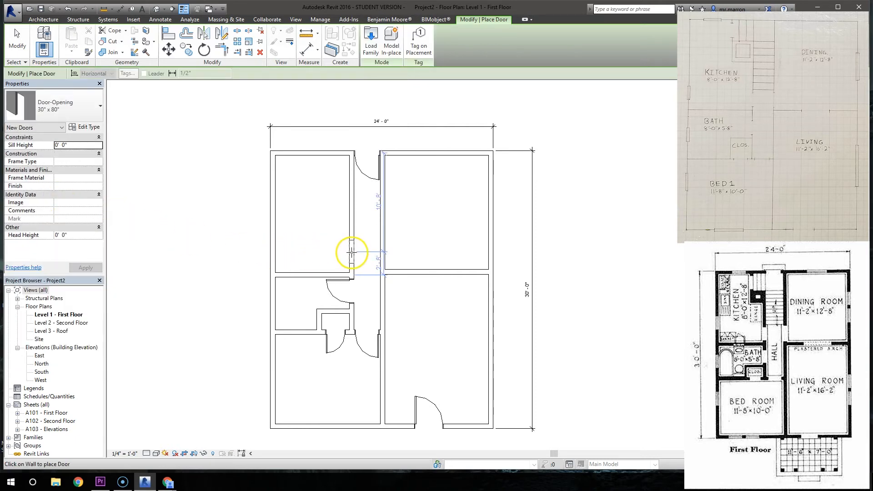
{"action": "left_click", "coordinate": [351, 254]}
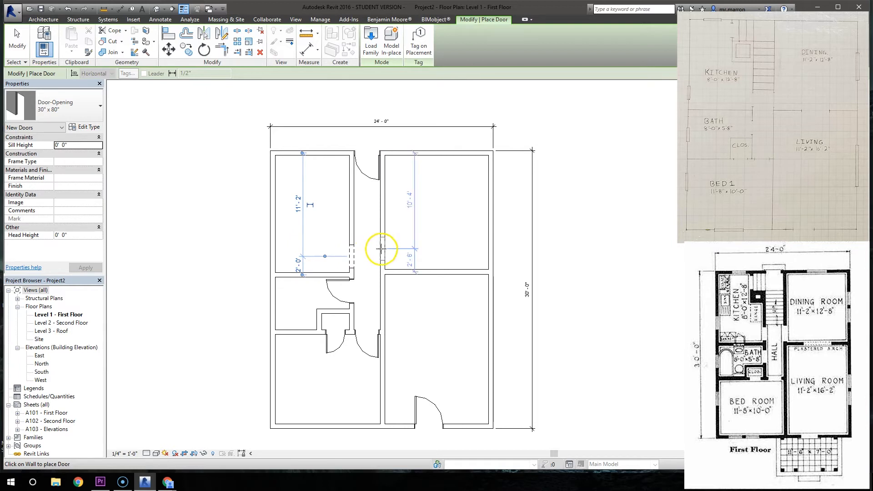
{"action": "left_click", "coordinate": [381, 256]}
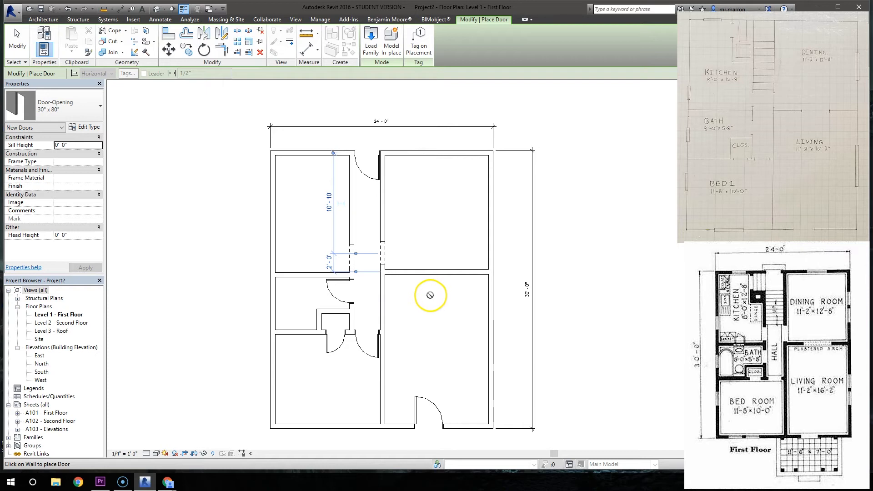
- Place a 72" x 80" Door-Opening centred in the wall between the dining room and the living room, and end door placement
{"action": "left_click", "coordinate": [60, 105]}
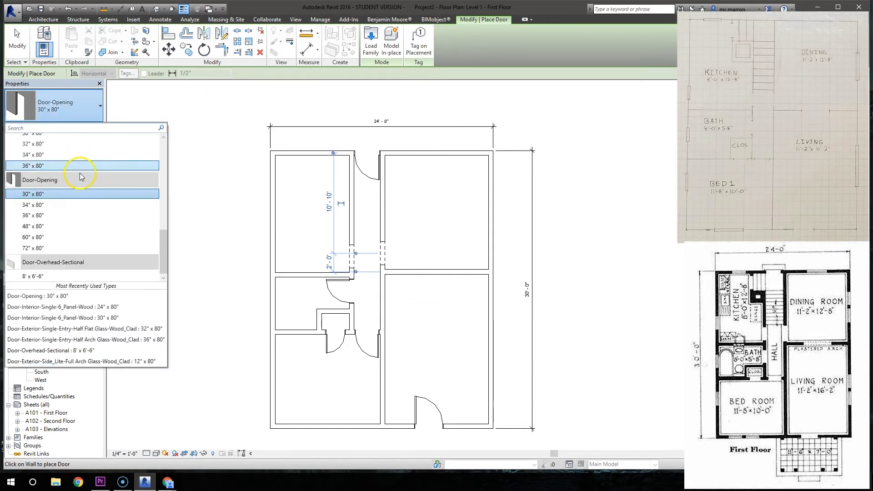
{"action": "left_click", "coordinate": [41, 248]}
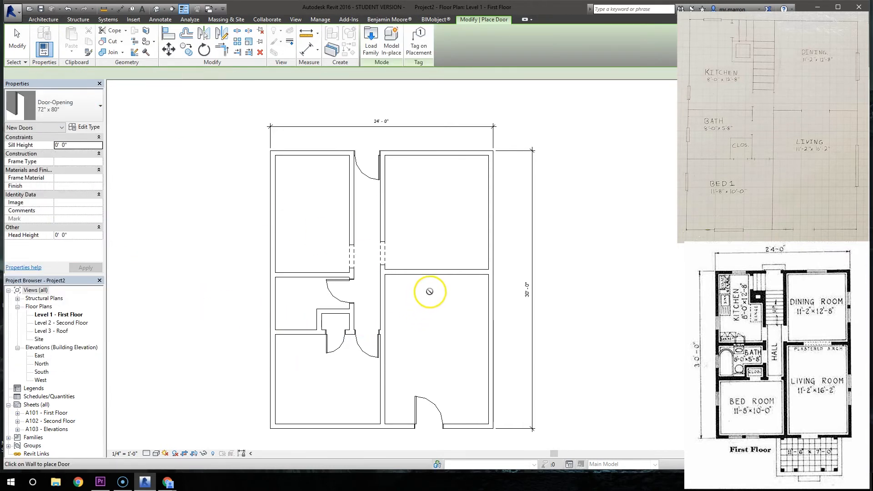
{"action": "left_click", "coordinate": [434, 273]}
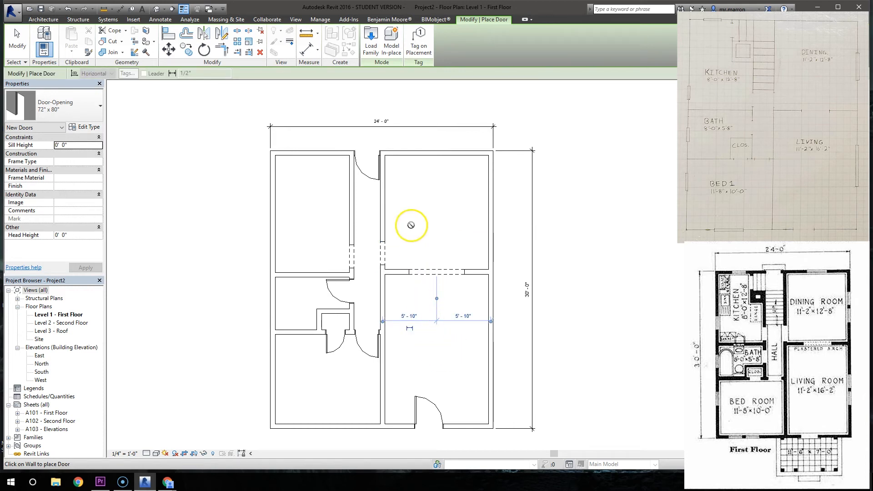
{"action": "right_click", "coordinate": [412, 200]}
{"action": "left_click", "coordinate": [423, 203]}
{"action": "right_click", "coordinate": [422, 212]}
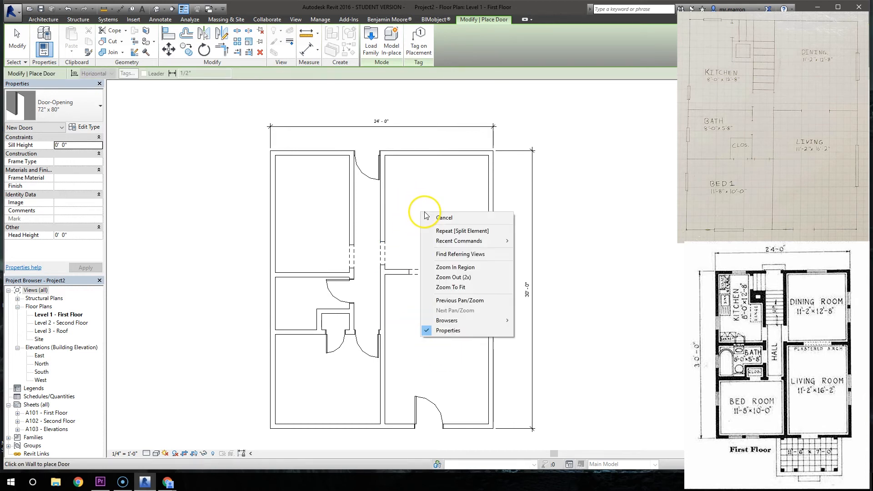
{"action": "left_click", "coordinate": [443, 218]}
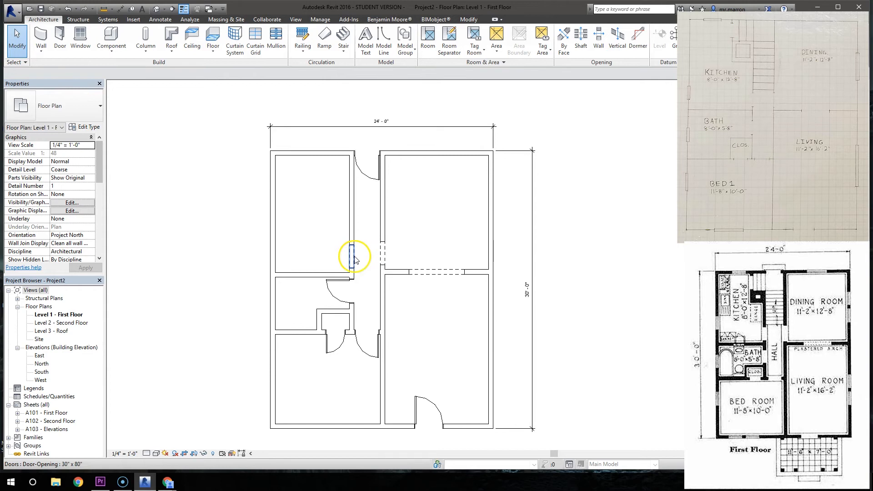
- Move the kitchen's hall opening along its wall to line up with the dining room's hall opening across the hall
{"action": "scroll", "coordinate": [354, 258], "scroll_direction": "down", "scroll_amount": 2}
{"action": "scroll", "coordinate": [355, 260], "scroll_direction": "up", "scroll_amount": 5}
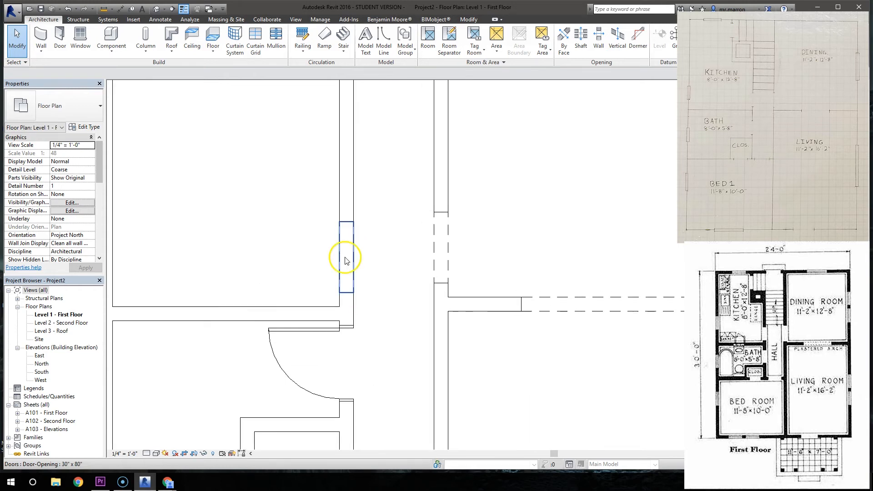
{"action": "left_click", "coordinate": [345, 255]}
{"action": "left_click_drag", "start_coordinate": [346, 244], "coordinate": [346, 247]}
{"action": "left_click", "coordinate": [390, 250]}
{"action": "scroll", "coordinate": [564, 353], "scroll_direction": "down", "scroll_amount": 4}
{"action": "scroll", "coordinate": [563, 347], "scroll_direction": "up", "scroll_amount": 1}
{"action": "middle_click_drag", "start_coordinate": [569, 283], "coordinate": [494, 145]}
{"action": "middle_click_drag", "start_coordinate": [503, 301], "coordinate": [499, 341]}
{"action": "scroll", "coordinate": [495, 336], "scroll_direction": "down", "scroll_amount": 1}
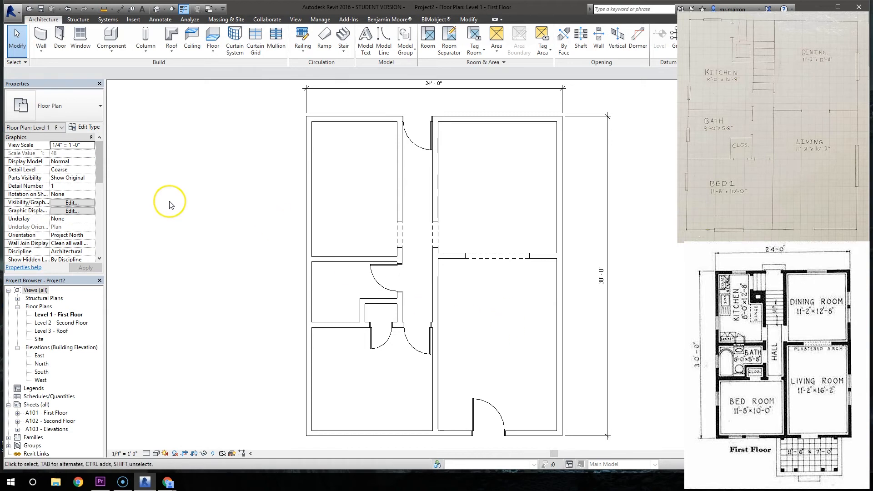
- Place 24" x 48" Double Hung with Trim windows in the kitchen's side wall, 3'-0" from the bath wall, and centred in its rear wall
{"action": "left_click", "coordinate": [81, 41]}
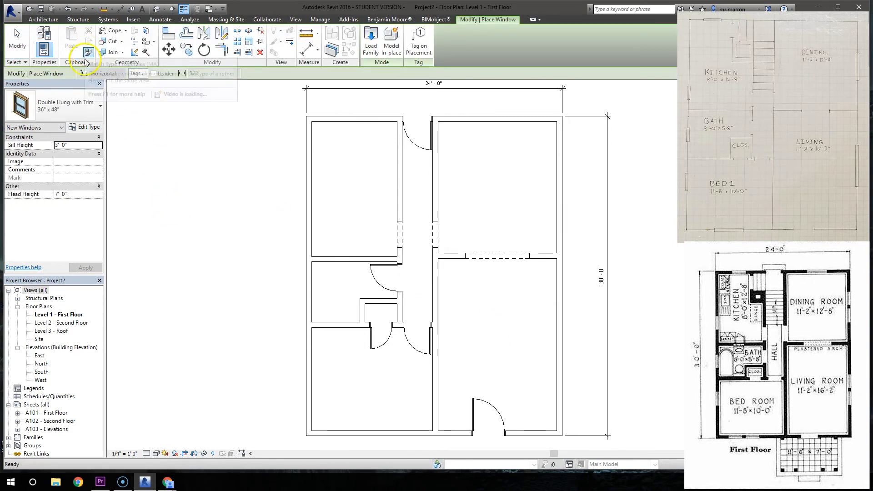
{"action": "left_click", "coordinate": [85, 107]}
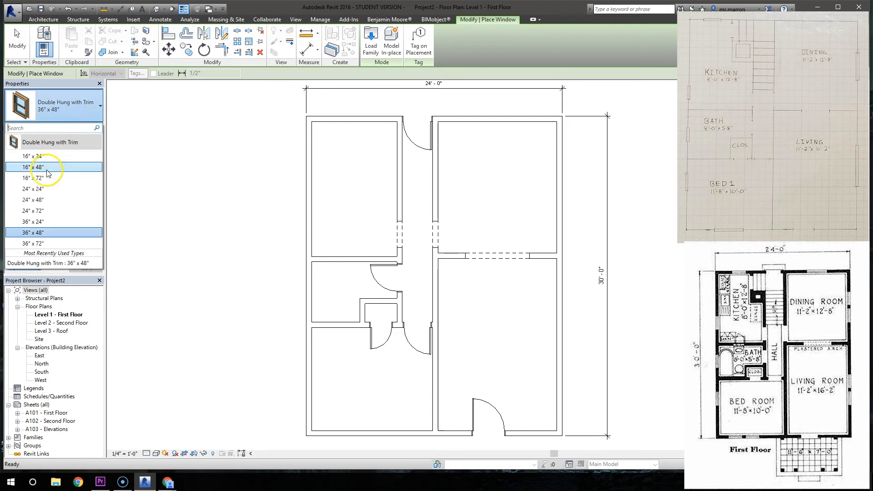
{"action": "left_click", "coordinate": [48, 203]}
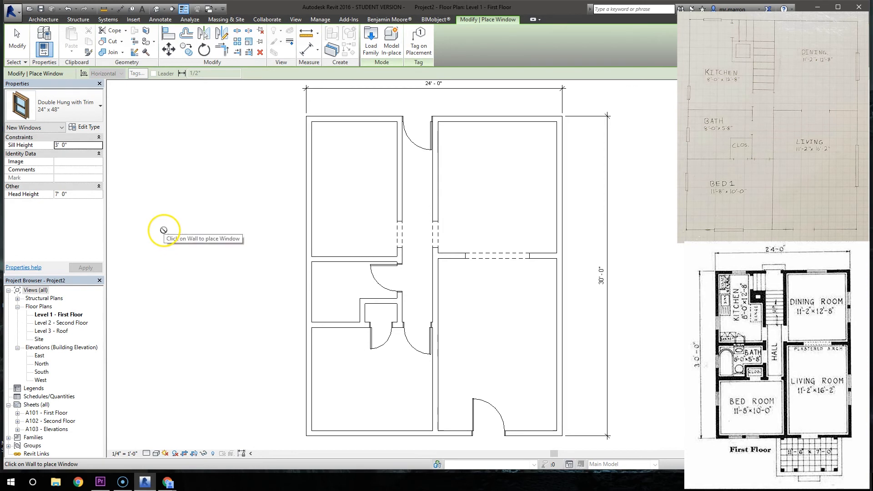
{"action": "left_click", "coordinate": [305, 225]}
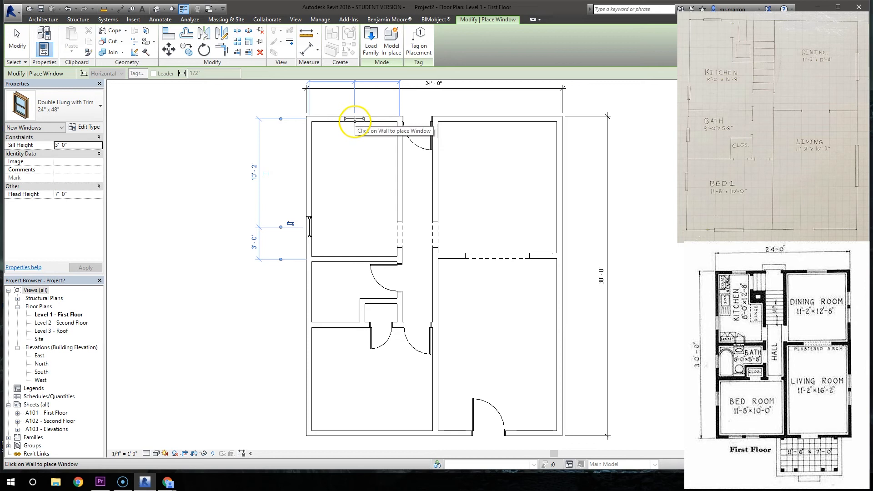
{"action": "left_click", "coordinate": [357, 119]}
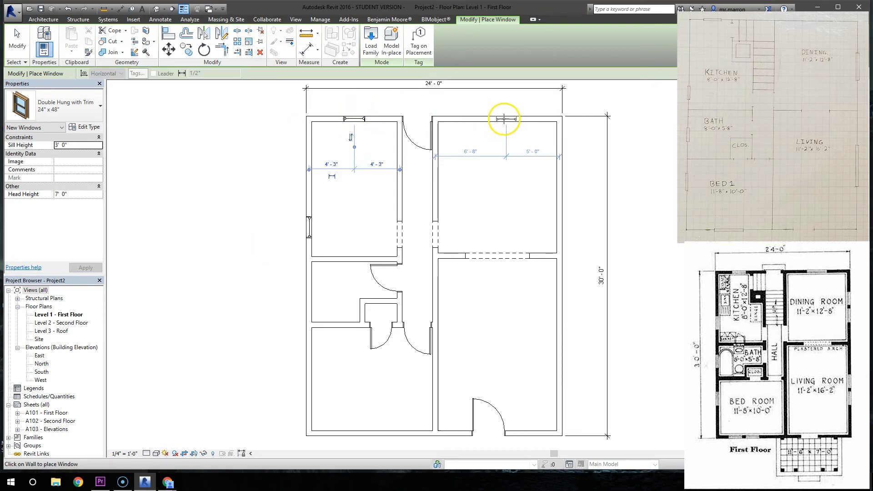
- Place a 24" x 48" double-hung window centred in the dining room's rear wall and two in its side wall, spaced 2'-6" apart
{"action": "left_click", "coordinate": [501, 118]}
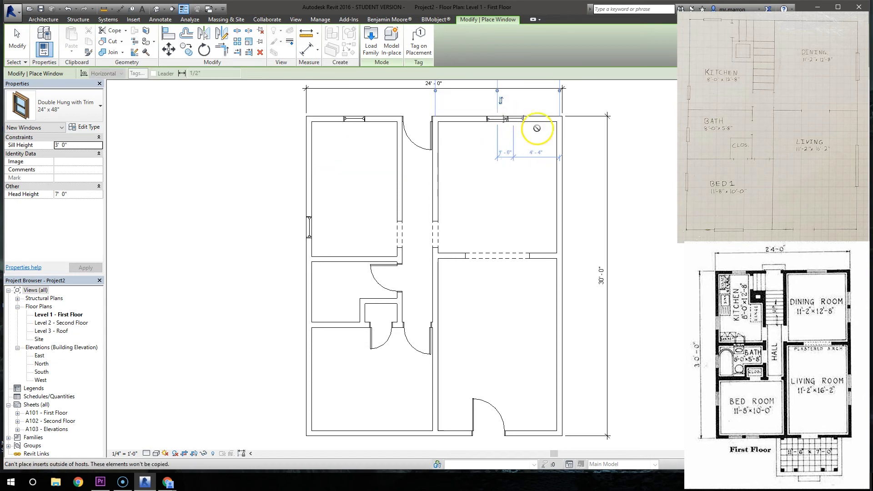
{"action": "left_click", "coordinate": [559, 167]}
{"action": "left_click", "coordinate": [562, 194]}
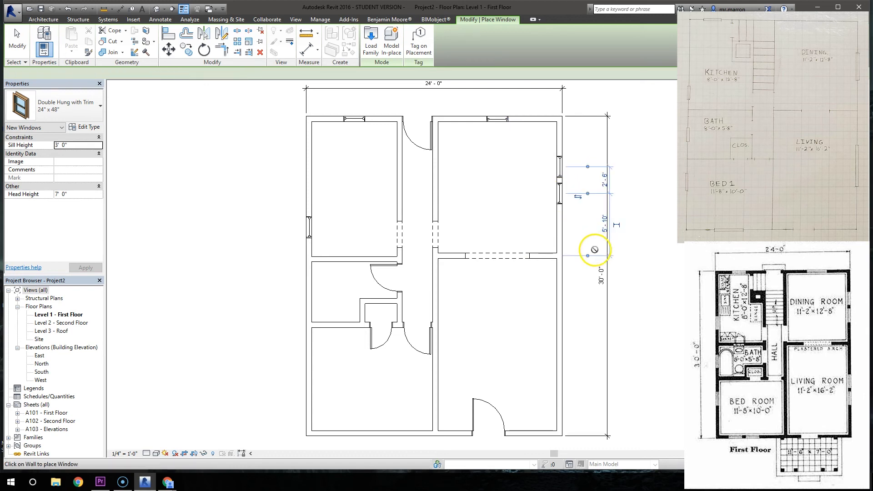
- Place two 24" x 48" double-hung windows 2'-6" apart in the living room's exterior side wall, starting 7'-0" from the dining room wall
{"action": "middle_click_drag", "start_coordinate": [521, 331], "coordinate": [507, 267]}
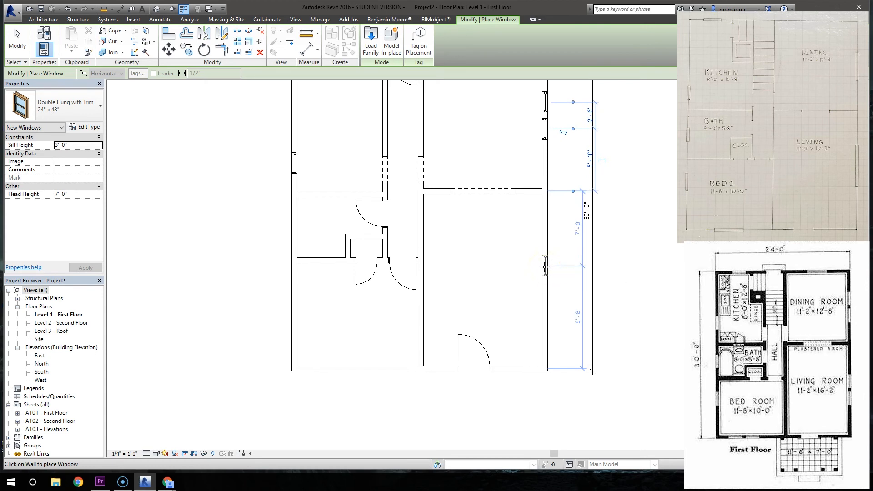
{"action": "left_click", "coordinate": [544, 269]}
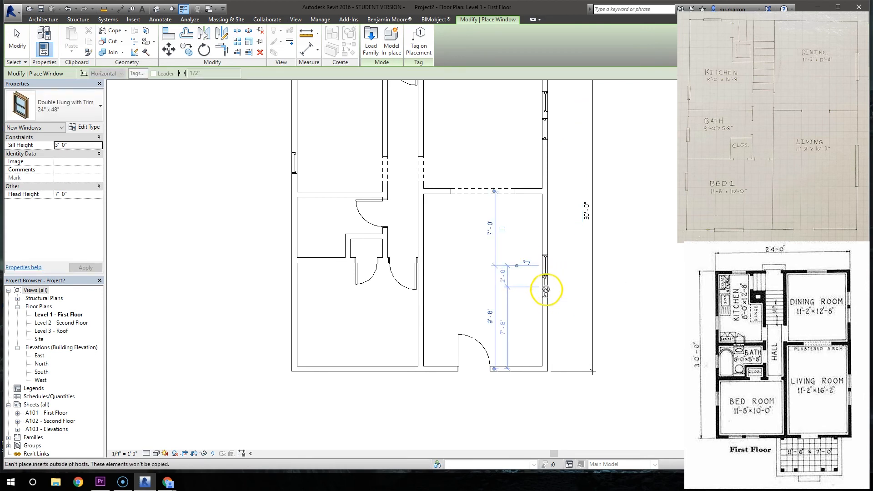
{"action": "left_click", "coordinate": [546, 294]}
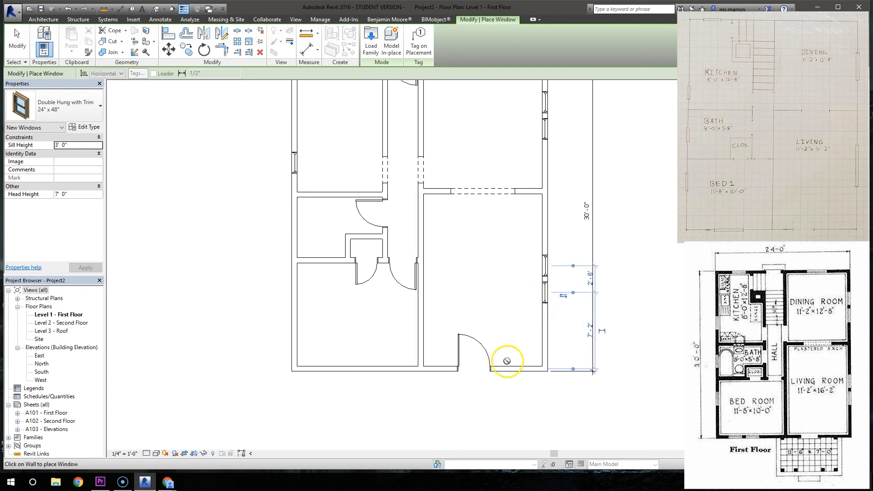
- Place two 24" x 48" windows 2'-6" apart in the bedroom's front wall and one in its side wall, 3'-6" from the bath wall
{"action": "left_click", "coordinate": [367, 369]}
{"action": "left_click", "coordinate": [340, 369]}
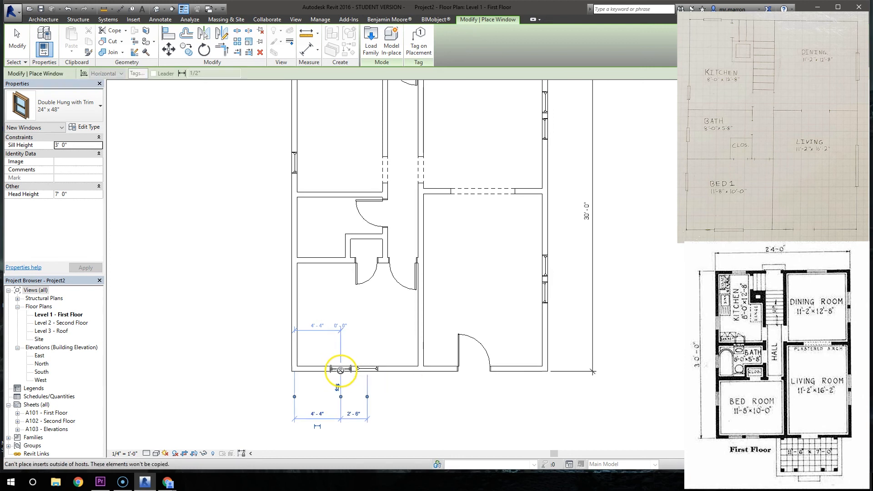
{"action": "left_click", "coordinate": [295, 297]}
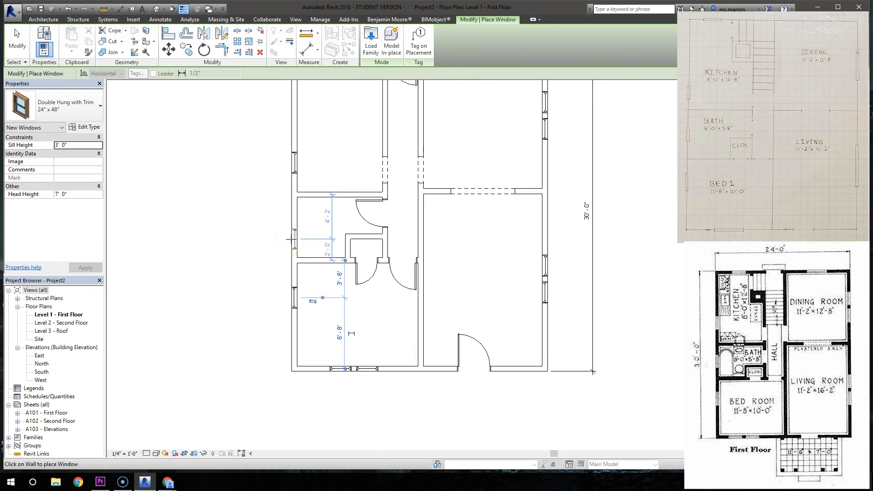
- Place a 24" x 48" double-hung window centred in the bath's exterior side wall
{"action": "left_click", "coordinate": [293, 224]}
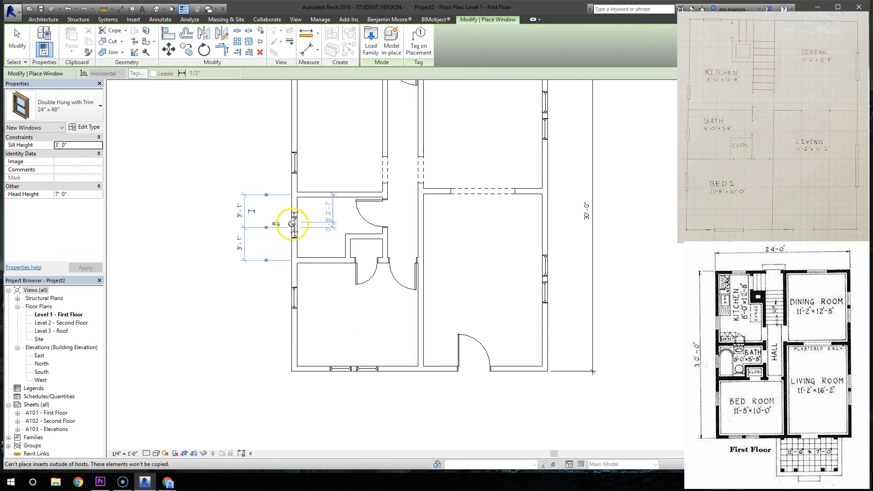
{"action": "scroll", "coordinate": [484, 291], "scroll_direction": "down", "scroll_amount": 4}
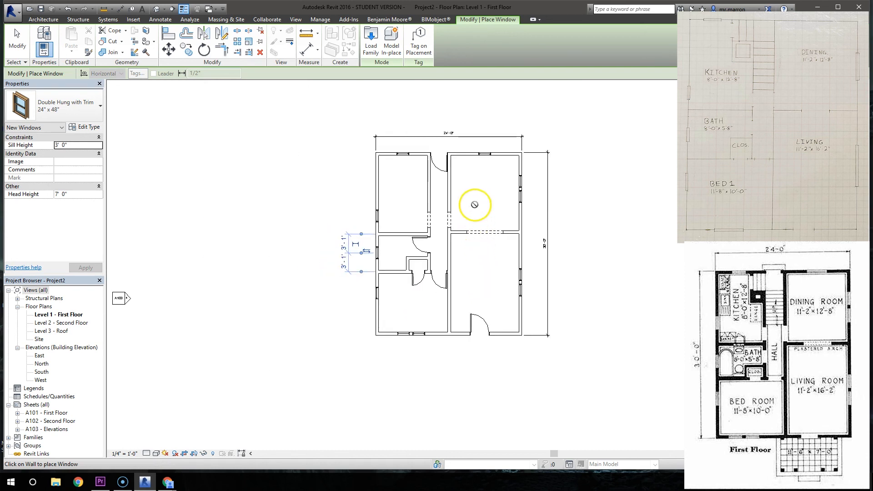
{"action": "scroll", "coordinate": [475, 204], "scroll_direction": "up", "scroll_amount": 1}
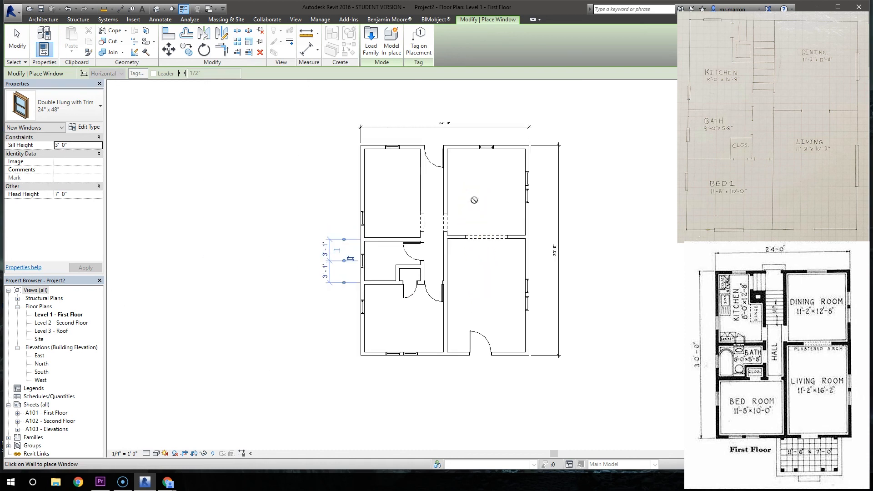